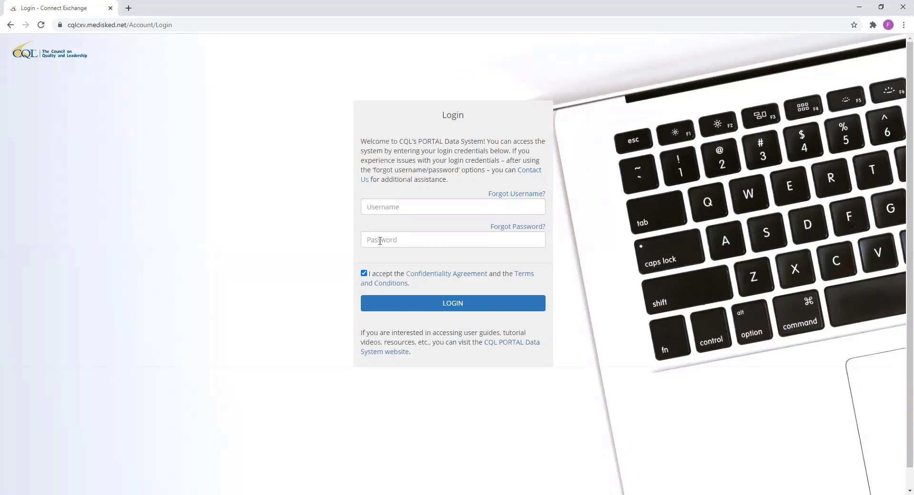
- Sign in with the saved account's username from autofill and the account password
{"action": "left_click", "coordinate": [399, 208]}
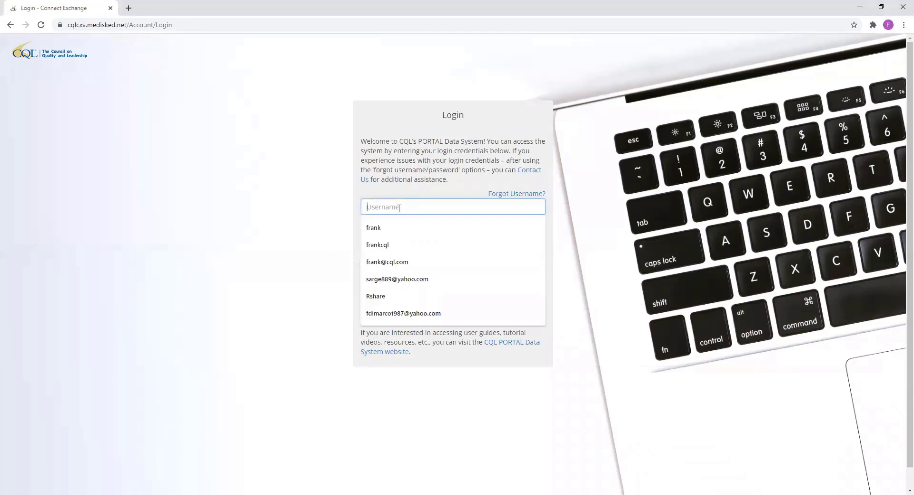
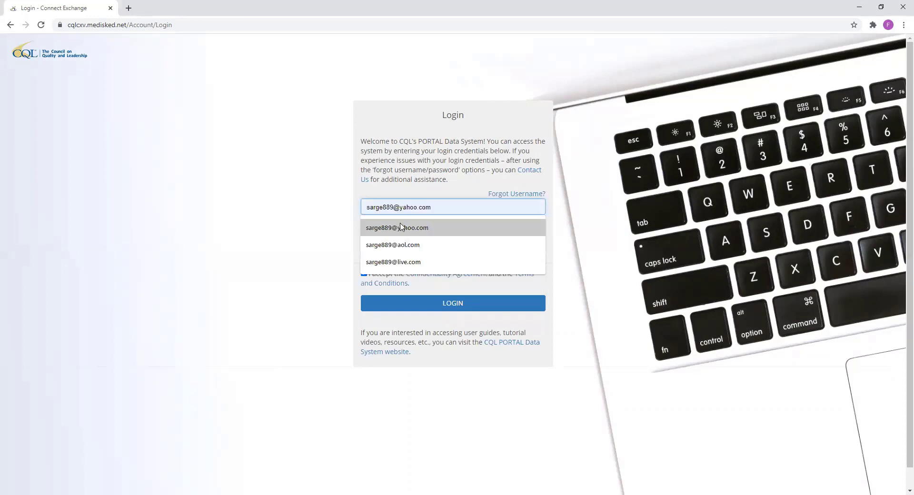
{"action": "left_click", "coordinate": [403, 227]}
{"action": "left_click", "coordinate": [394, 240]}
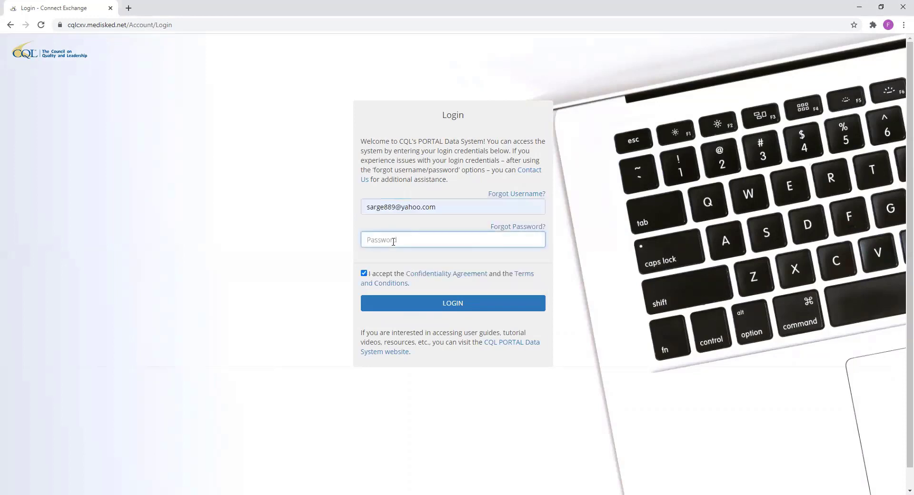
{"action": "type", "text": "••••••••"}
{"action": "left_click", "coordinate": [446, 311]}
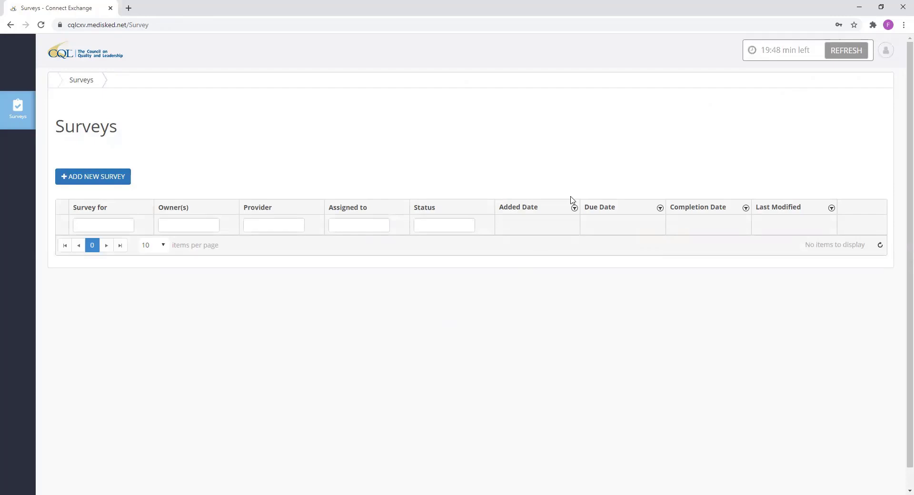
- Go to Manage Account from the user menu and bring up the Change Password dialog
{"action": "left_click", "coordinate": [887, 57]}
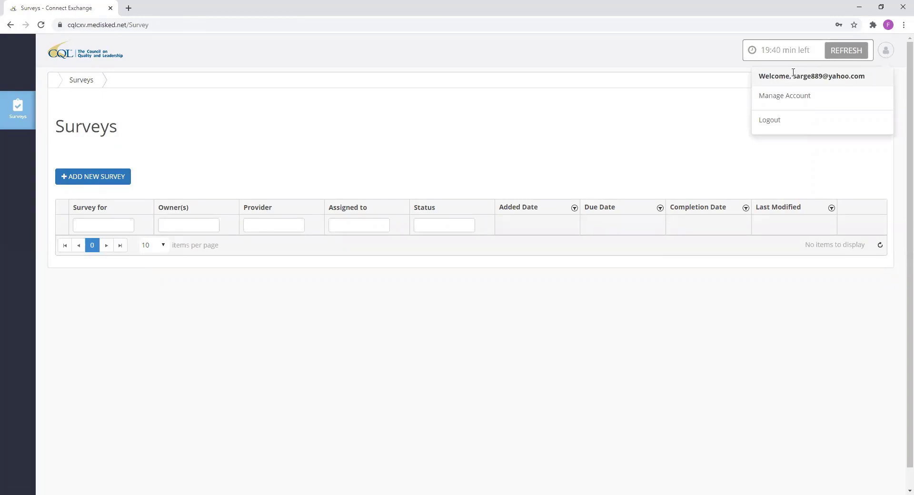
{"action": "left_click", "coordinate": [793, 96]}
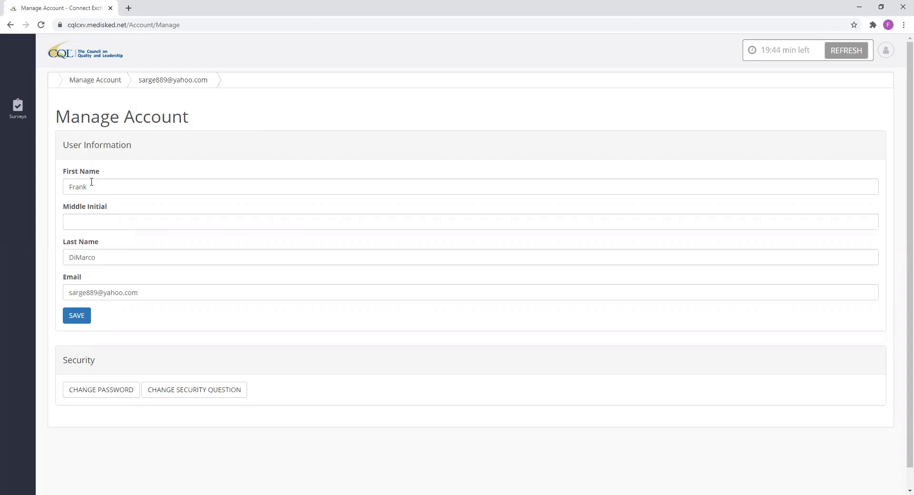
{"action": "left_click", "coordinate": [82, 326]}
{"action": "left_click", "coordinate": [96, 393]}
- Open the Change Password form and enter the current account password
{"action": "left_click", "coordinate": [103, 397]}
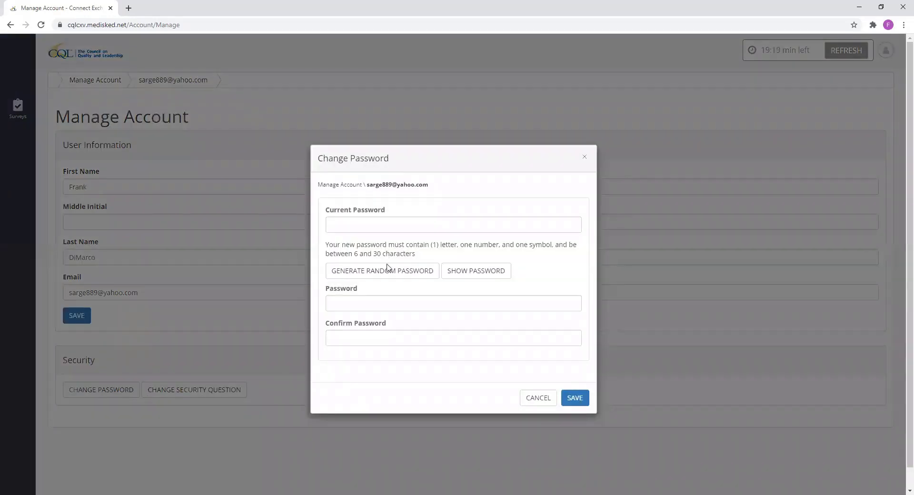
{"action": "left_click", "coordinate": [359, 228]}
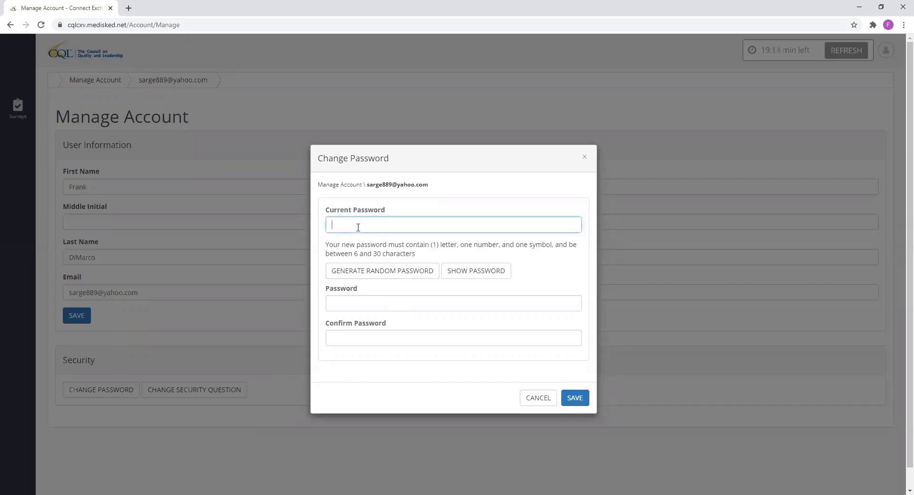
{"action": "type", "text": "••••••••"}
- Generate a random password, reveal it, then clear both the Password and Confirm Password fields
{"action": "left_click", "coordinate": [384, 271]}
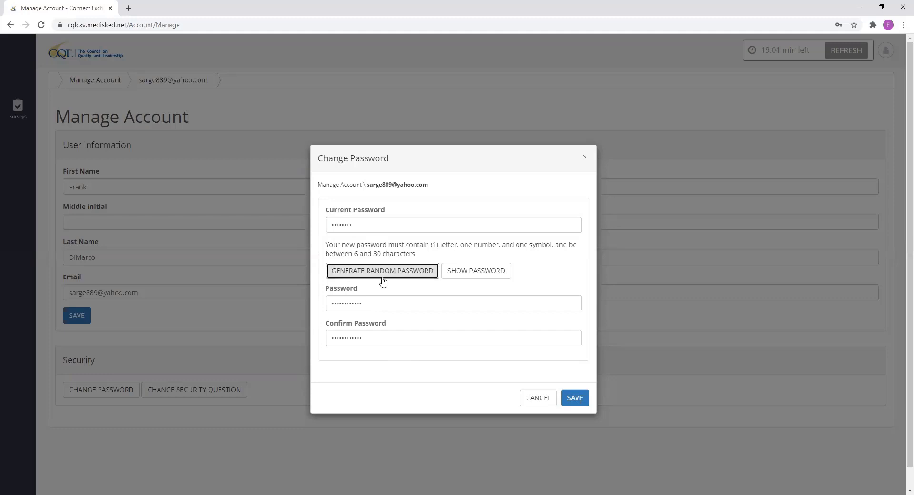
{"action": "left_click", "coordinate": [477, 280]}
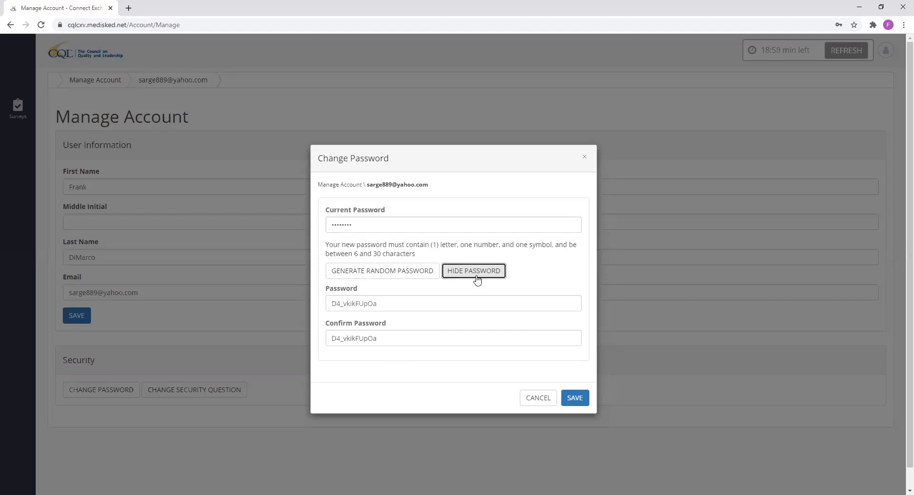
{"action": "left_click", "coordinate": [390, 302]}
{"action": "key", "text": "ctrl+a"}
{"action": "key", "text": "BackSpace"}
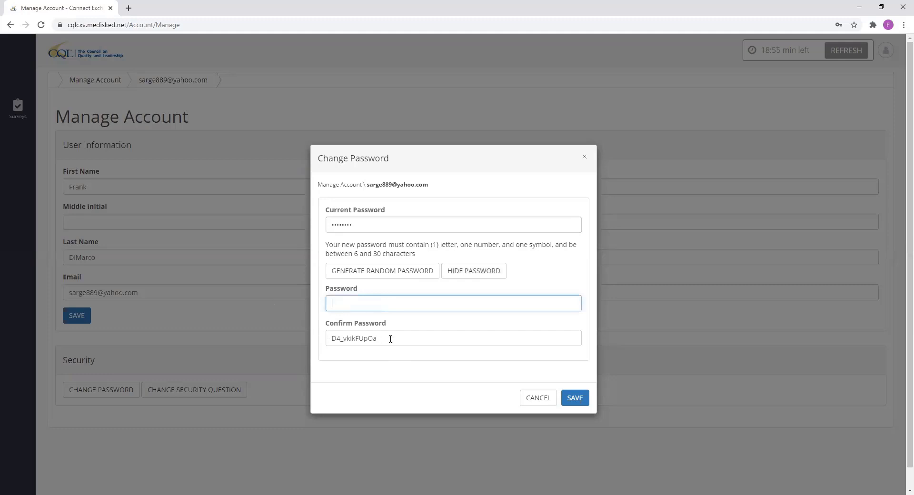
{"action": "left_click", "coordinate": [390, 338]}
{"action": "key", "text": "ctrl+a"}
{"action": "key", "text": "BackSpace"}
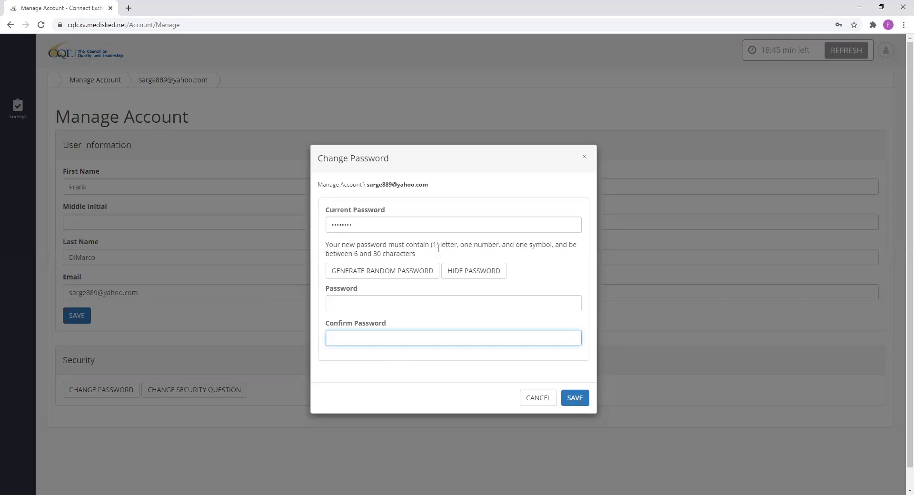
- Enter the chosen new password in Password and Confirm Password, then hide the values
{"action": "left_click", "coordinate": [374, 305]}
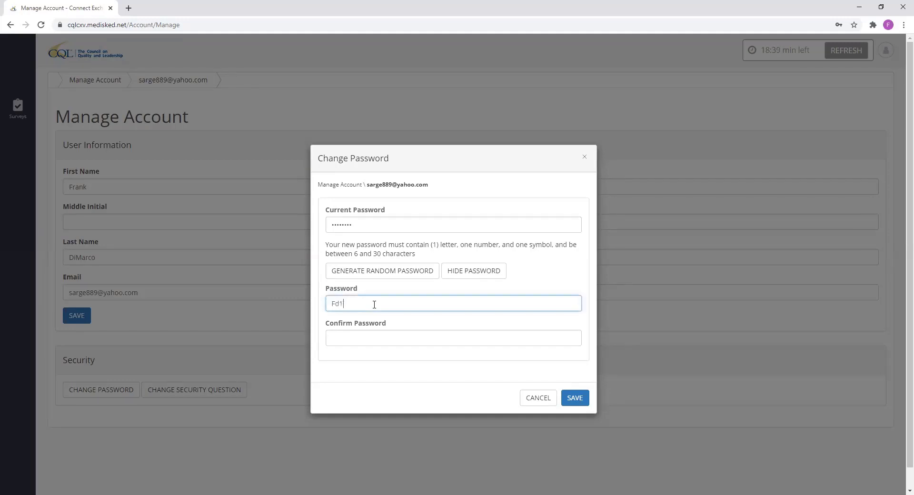
{"action": "left_click", "coordinate": [358, 336]}
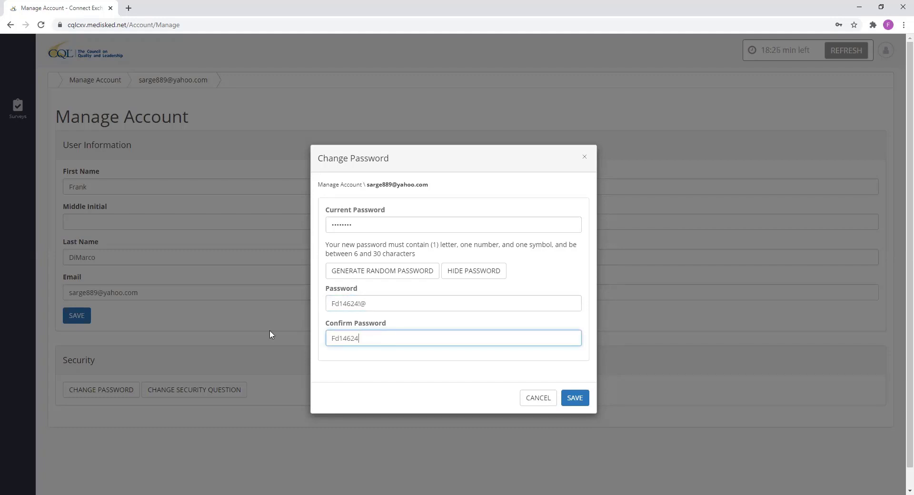
{"action": "left_click", "coordinate": [474, 274]}
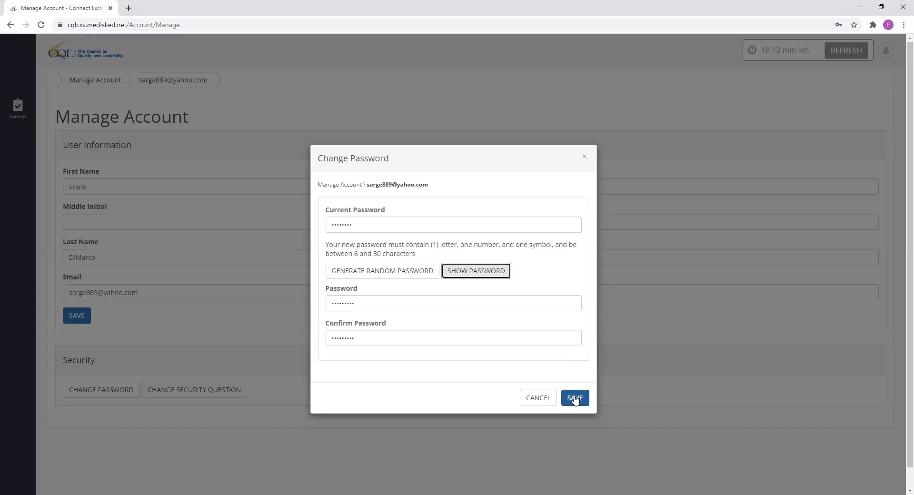
- Save the new password and bring up the Change Security Question form
{"action": "left_click", "coordinate": [575, 400]}
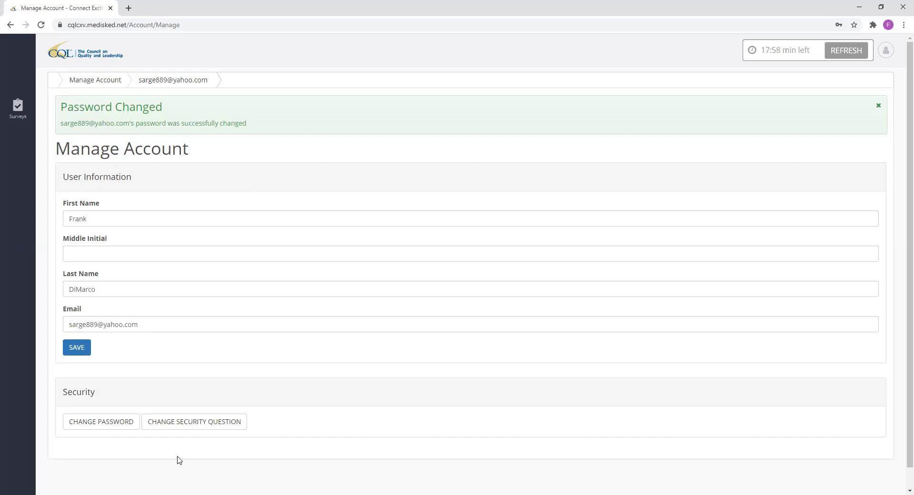
{"action": "left_click", "coordinate": [206, 429]}
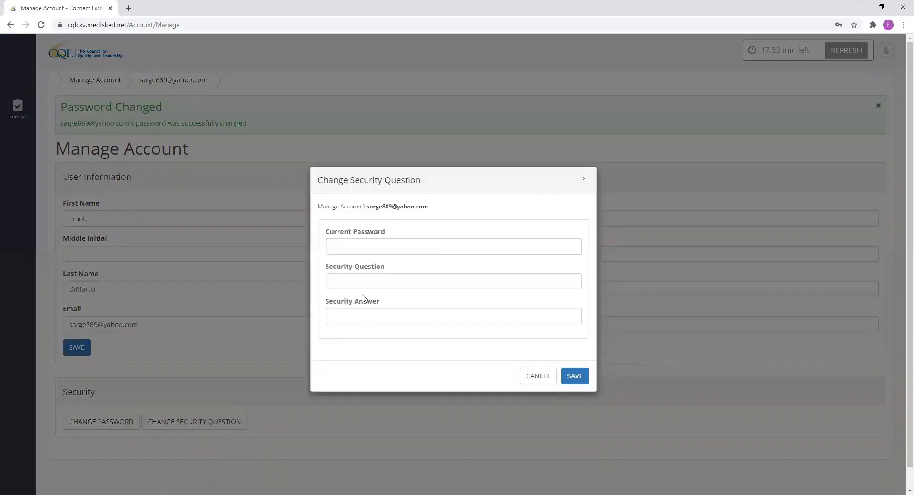
- Enter the current password and choose 'What is your favorite Food?' as the security question
{"action": "left_click", "coordinate": [376, 251]}
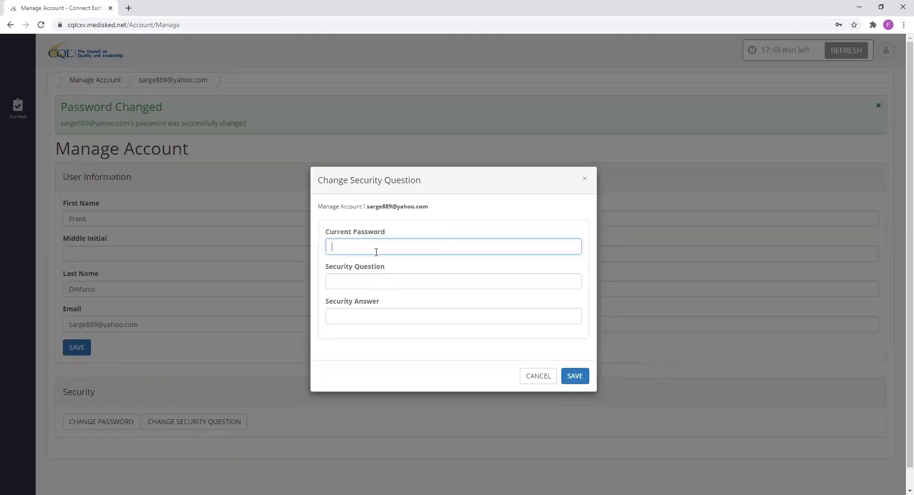
{"action": "type", "text": "•••••••••"}
{"action": "left_click", "coordinate": [374, 280]}
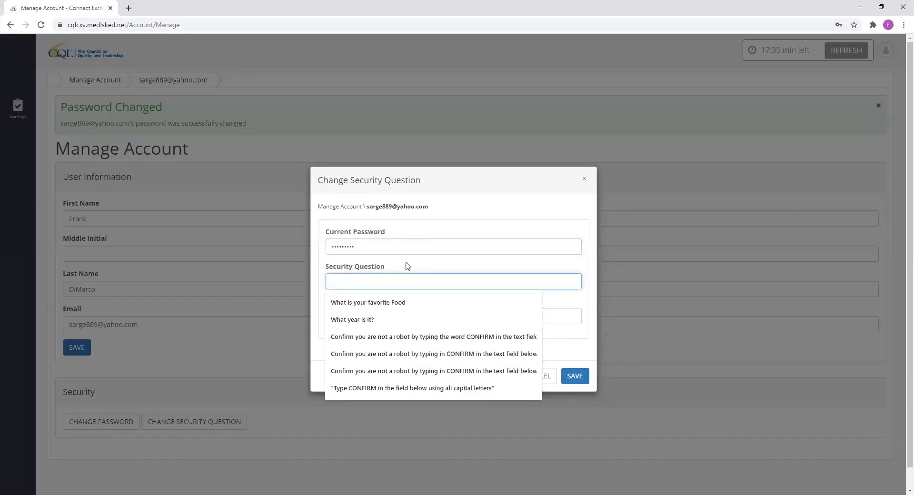
{"action": "left_click", "coordinate": [394, 303]}
{"action": "left_click", "coordinate": [419, 281]}
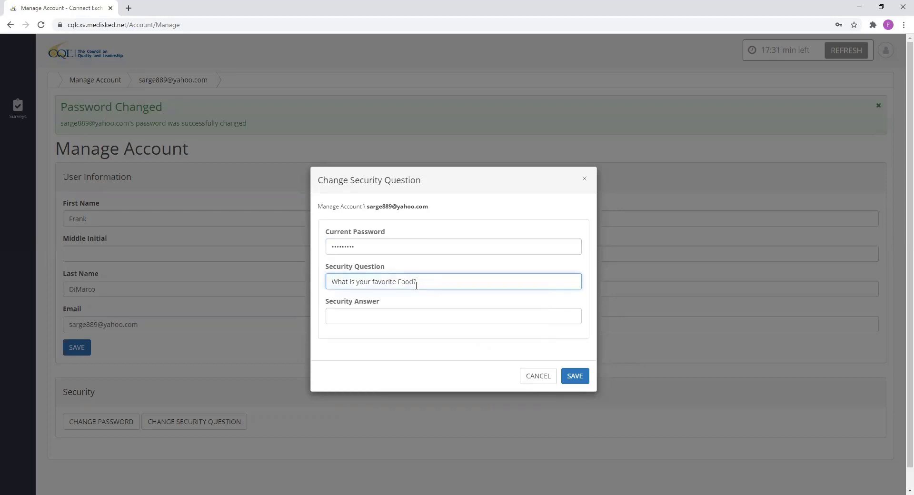
{"action": "left_click", "coordinate": [395, 314]}
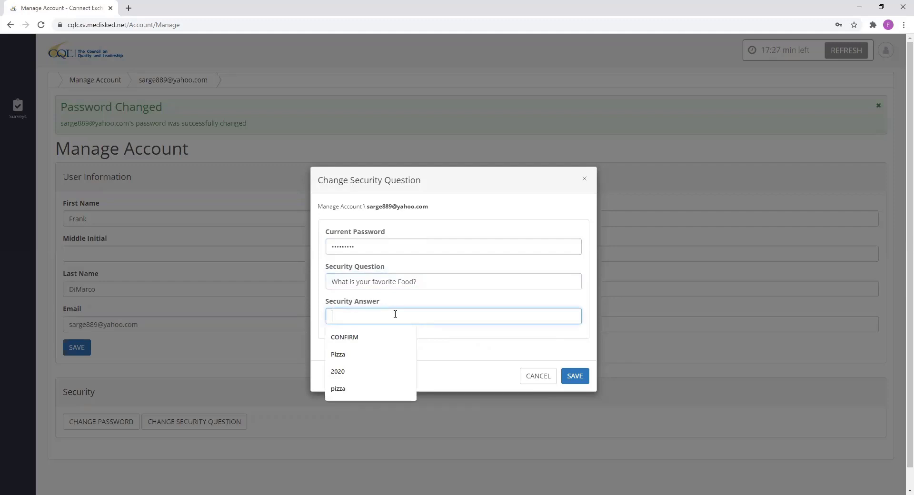
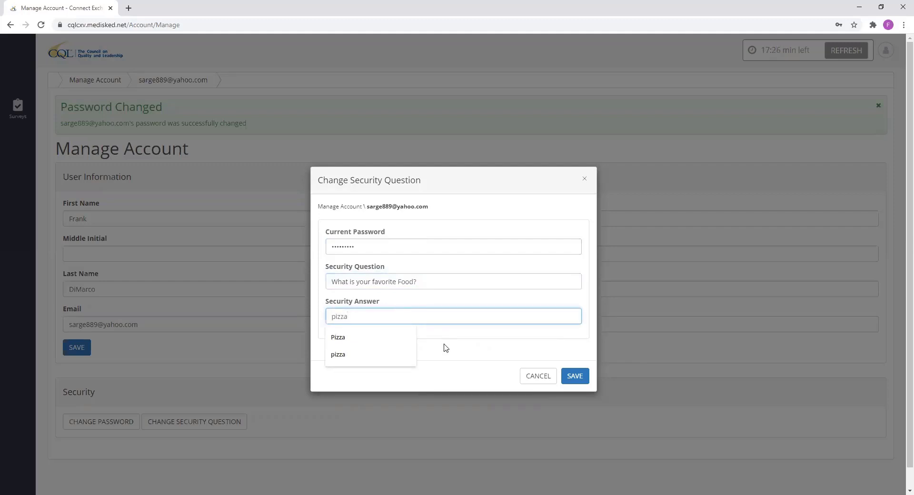
- Type the security answer, dismiss the suggestions, and save the security question change
{"action": "left_click", "coordinate": [445, 345]}
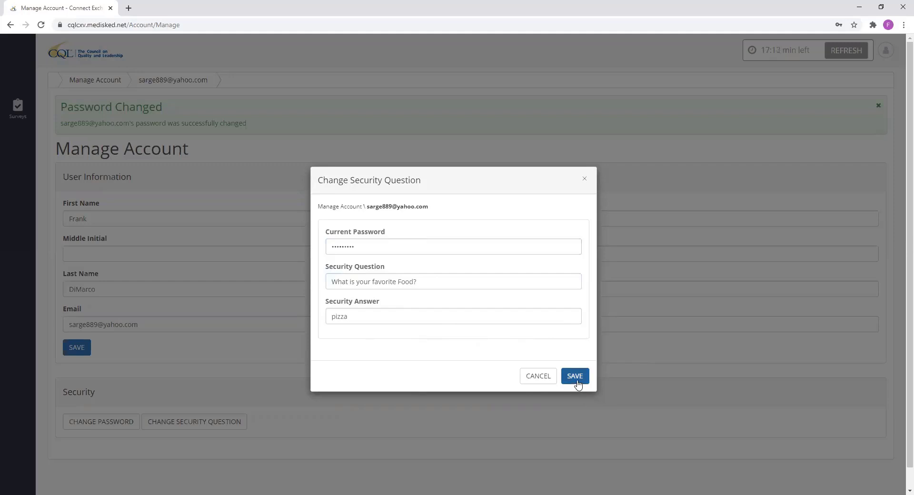
{"action": "left_click", "coordinate": [577, 381]}
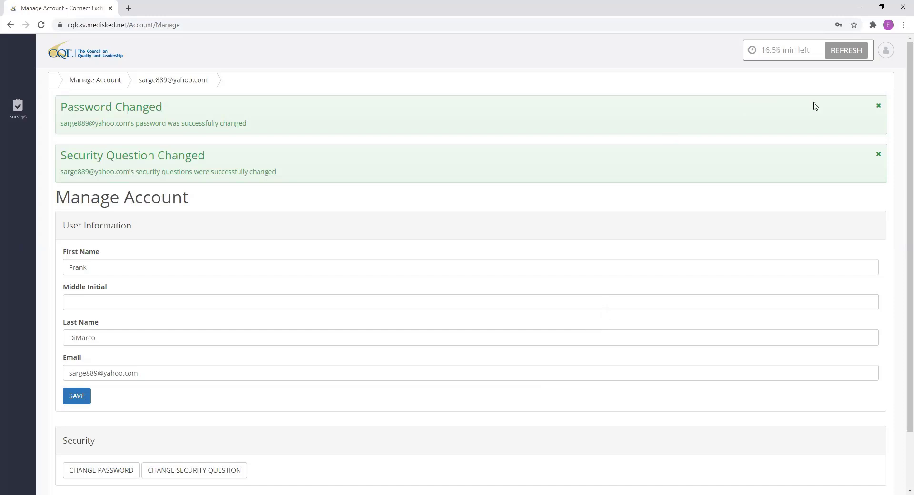
- Log out through the user menu's Logout option
{"action": "left_click", "coordinate": [886, 52]}
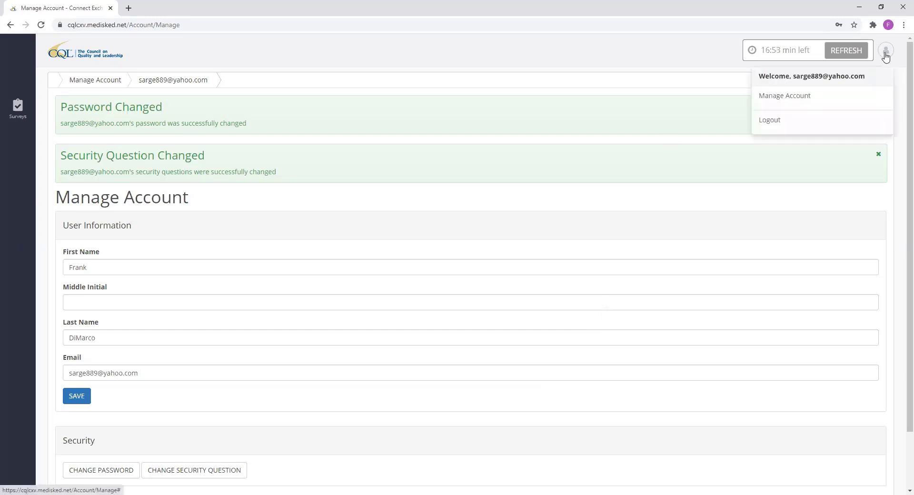
{"action": "left_click", "coordinate": [779, 123]}
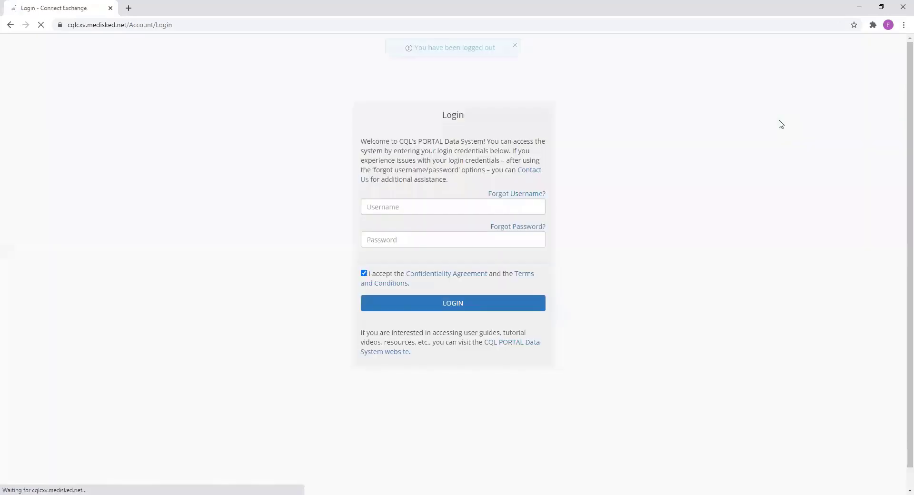